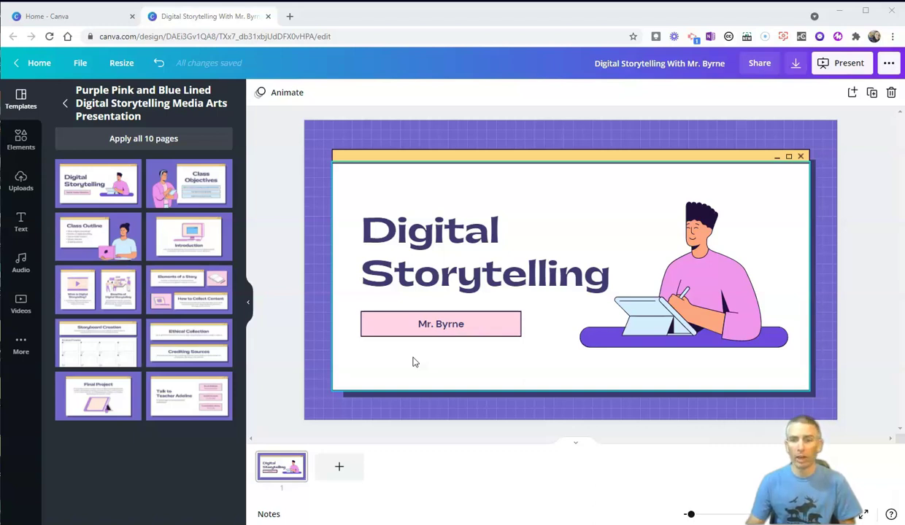
Select the man-with-tablet illustration and delete it from the title slide
left_click(687, 293)
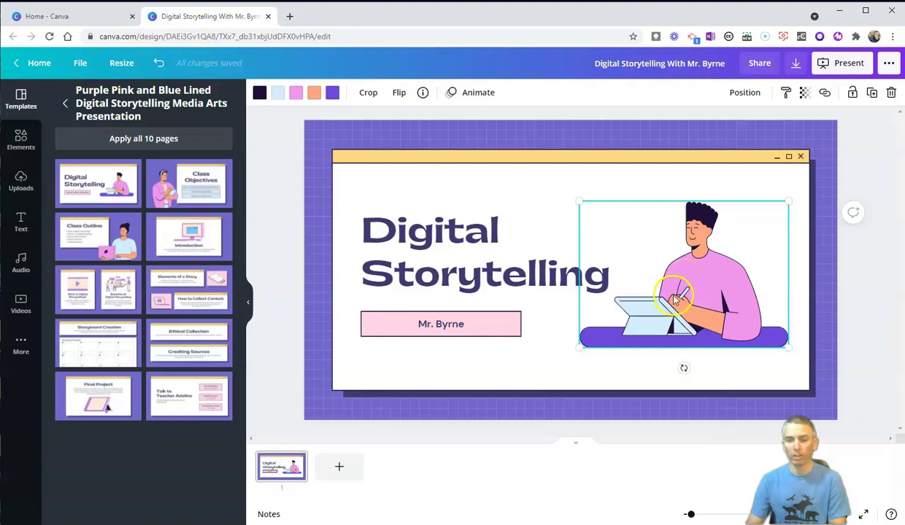
key("Delete")
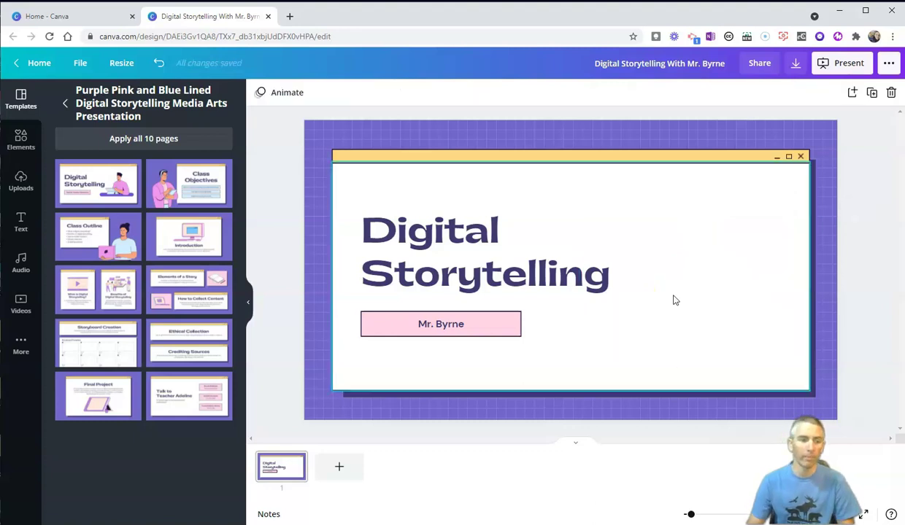
Add the Aerial Shots bridge stock video, shrink it, move it right, and set transparency to 35
left_click(23, 312)
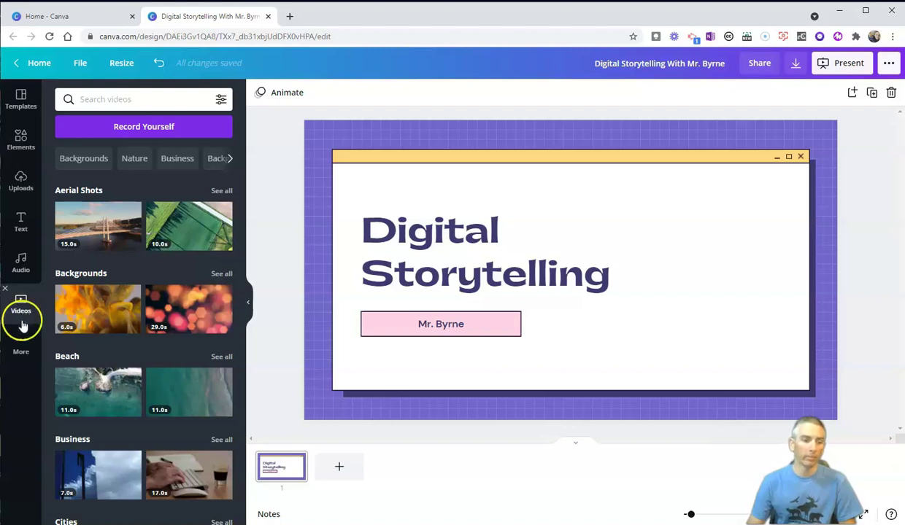
mouse_move(133, 380)
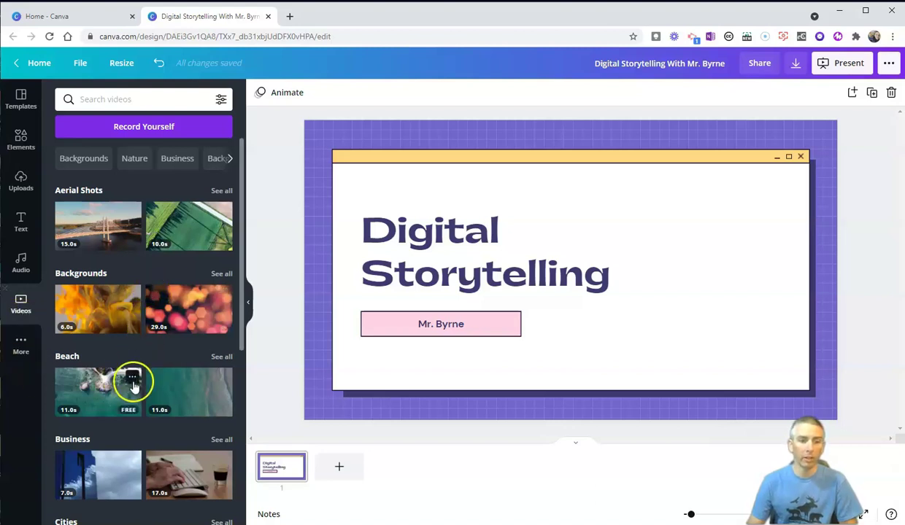
mouse_move(98, 235)
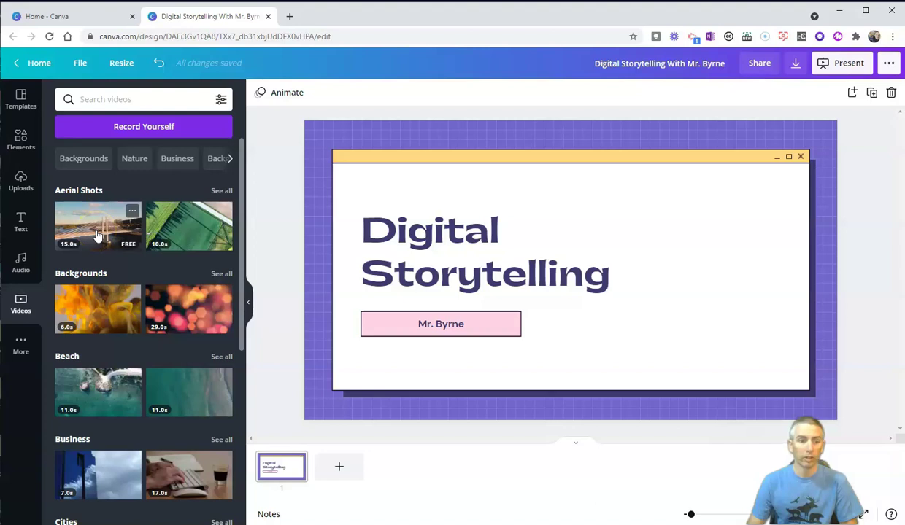
left_click(97, 235)
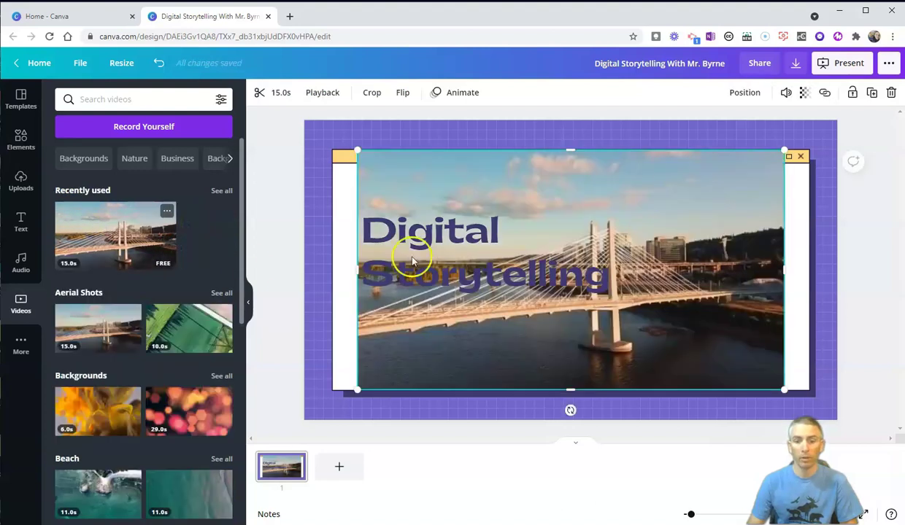
left_click_drag(357, 151, 552, 260)
left_click_drag(635, 371, 648, 300)
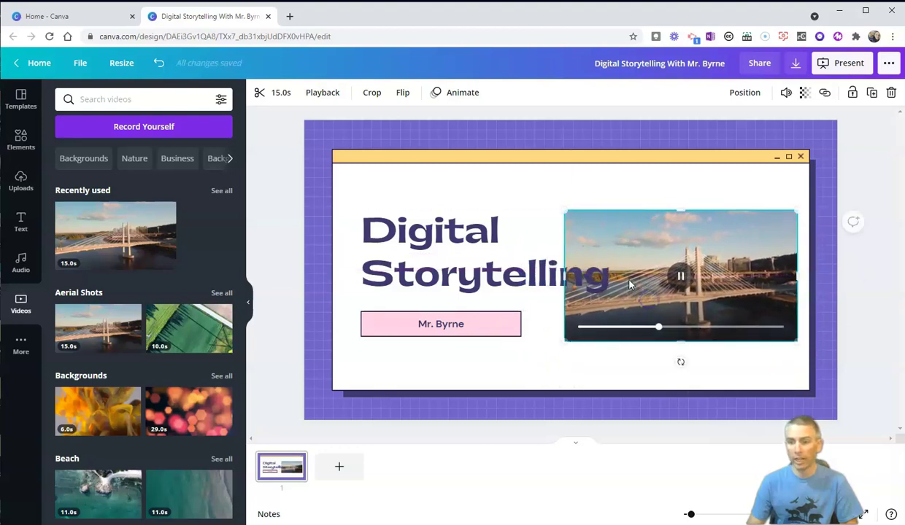
left_click(805, 93)
mouse_move(765, 131)
left_mouse_down()
mouse_move(717, 130)
mouse_move(766, 129)
left_mouse_up()
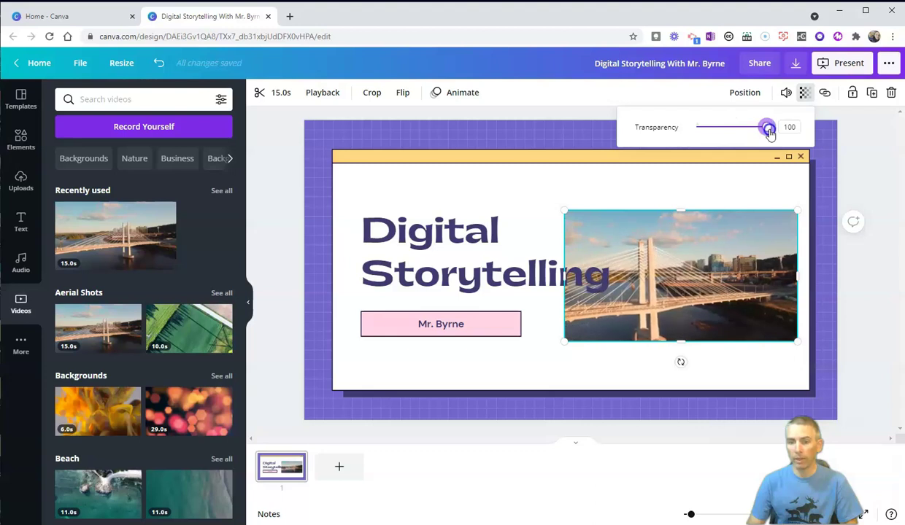
Send the Digital Storytelling title behind the video, shrink it, and nudge it lower
left_click(475, 284)
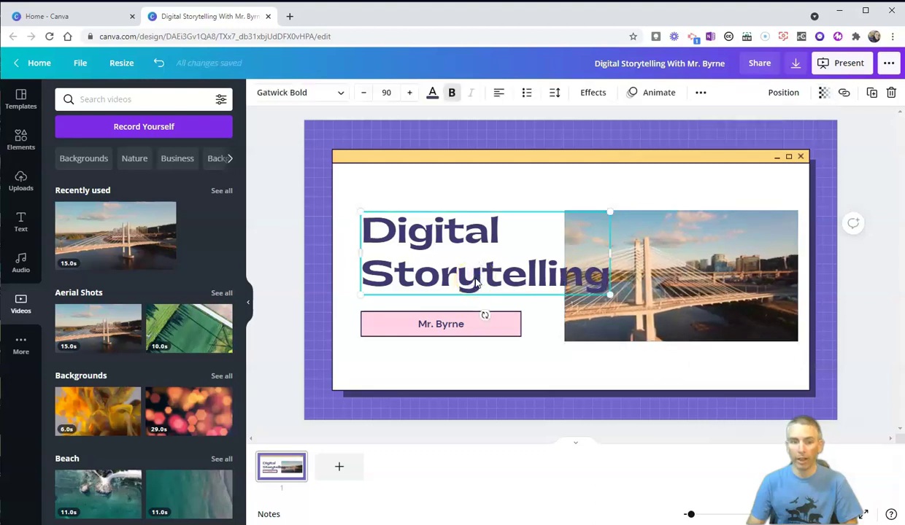
left_click(783, 95)
left_click(731, 128)
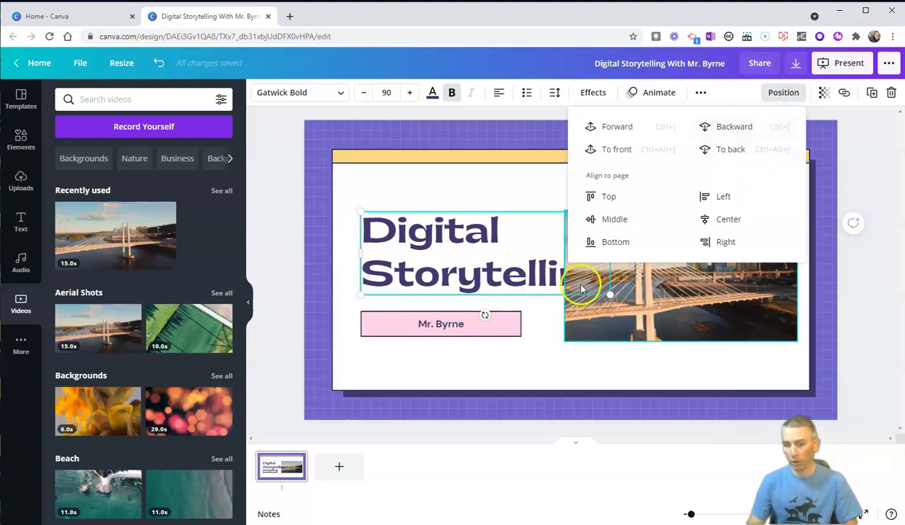
left_click_drag(608, 295, 556, 288)
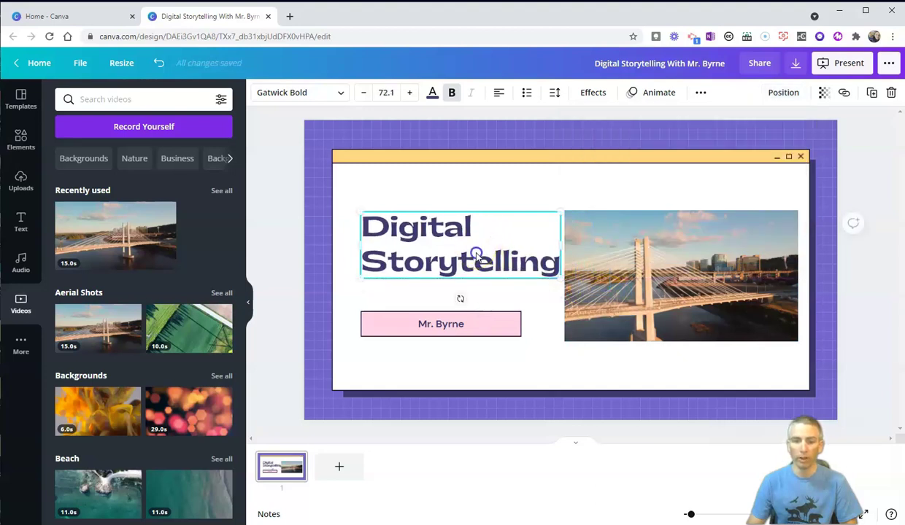
left_click_drag(478, 253, 475, 261)
left_click(657, 311)
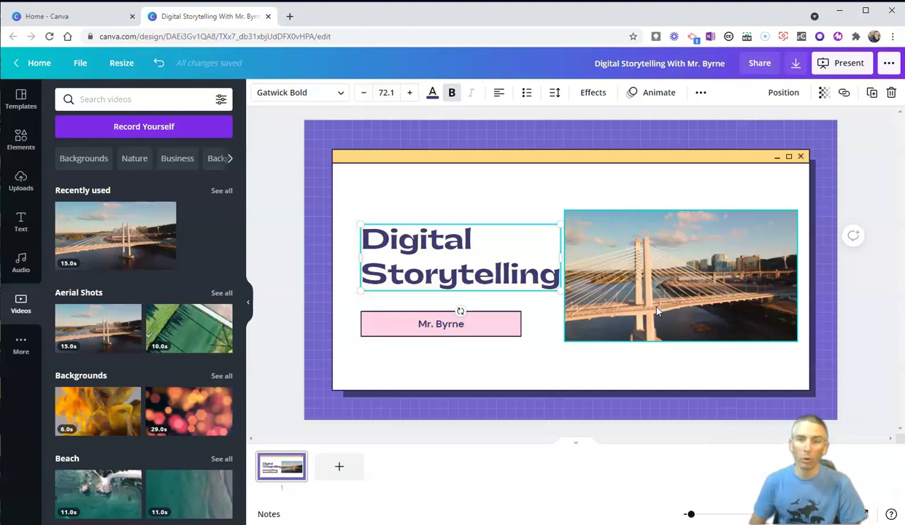
left_click(450, 384)
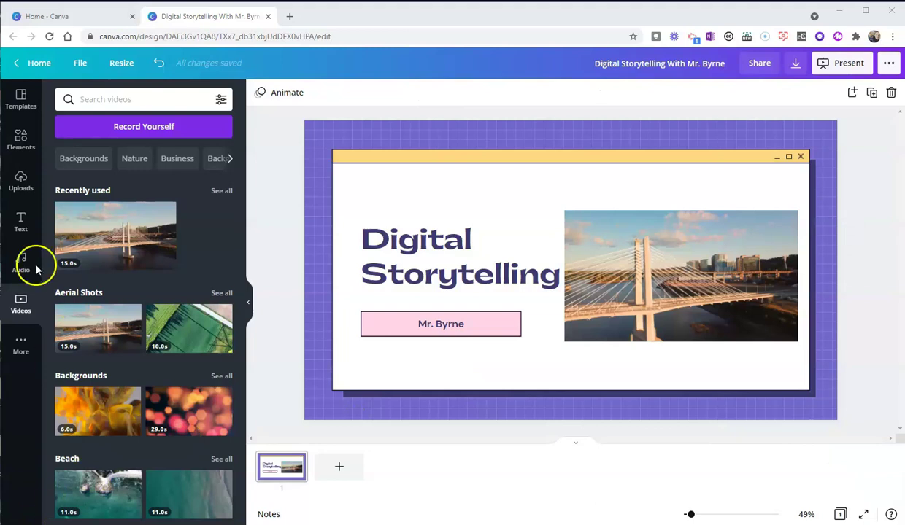
Open Record Yourself and allow camera and microphone access for the site in Chrome
left_click(144, 127)
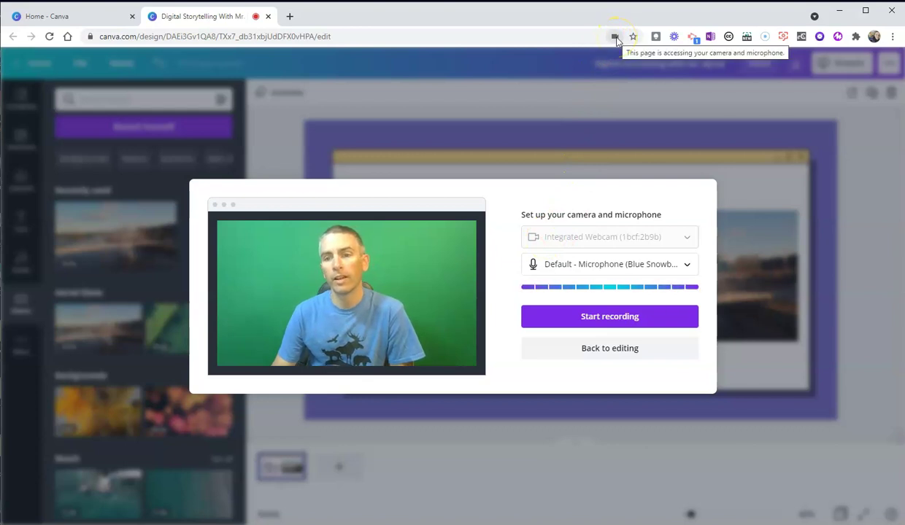
left_click(615, 38)
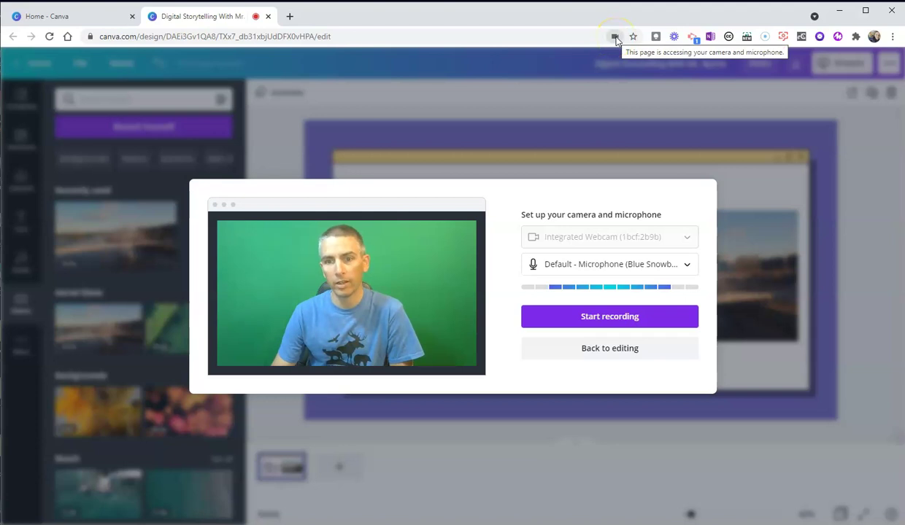
left_click(615, 37)
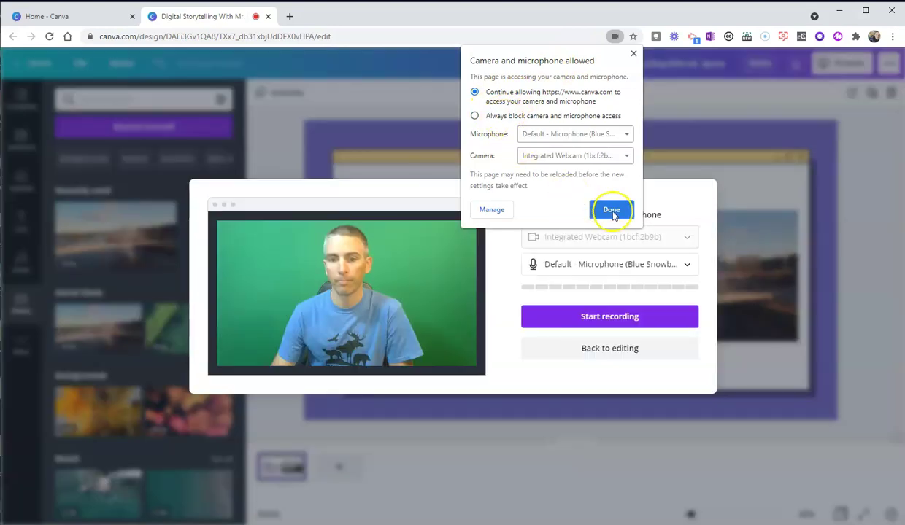
left_click(612, 212)
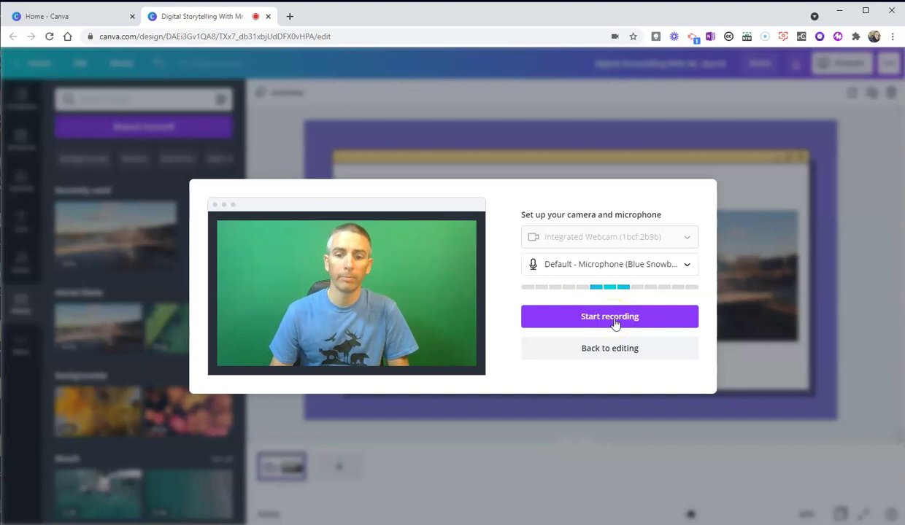
Record a short webcam clip, end the recording, and save it back to the design
left_click(616, 320)
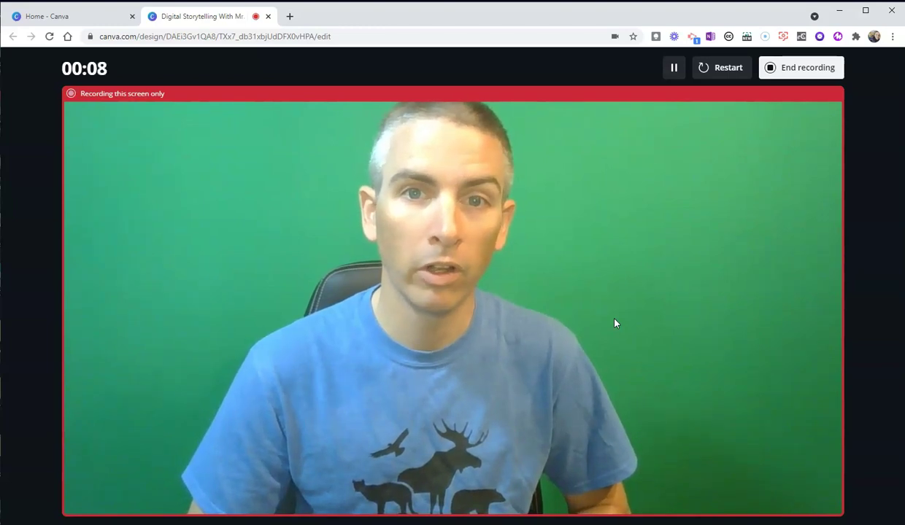
left_click(640, 150)
left_click(767, 67)
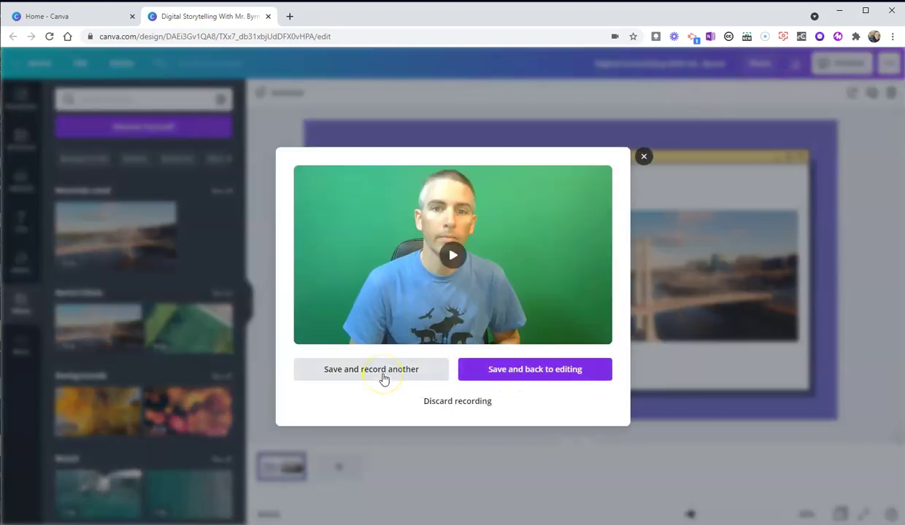
left_click(558, 377)
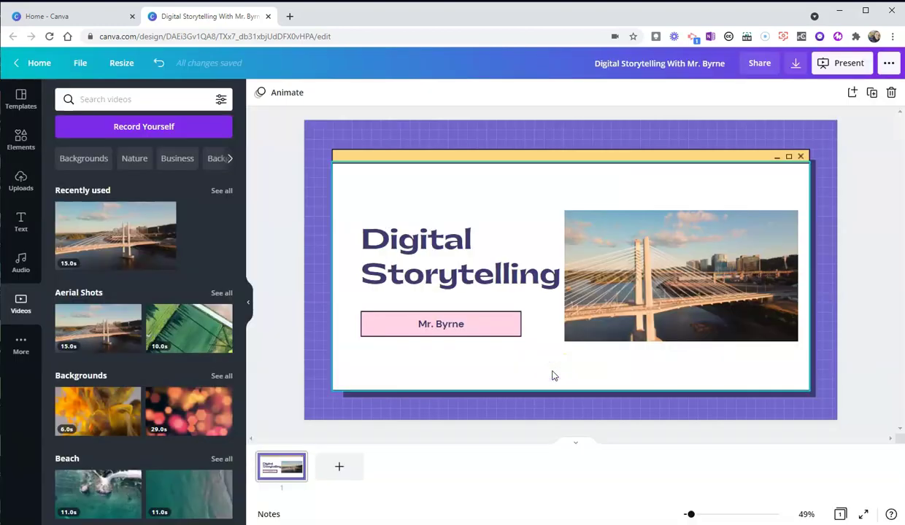
Insert the recorded webcam video on the slide, pause it, and drag it aside
left_click(521, 305)
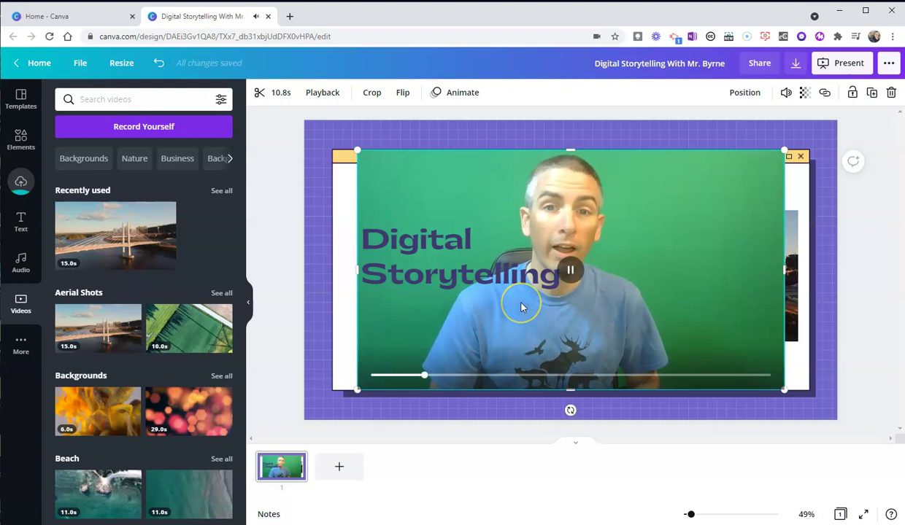
left_click(572, 271)
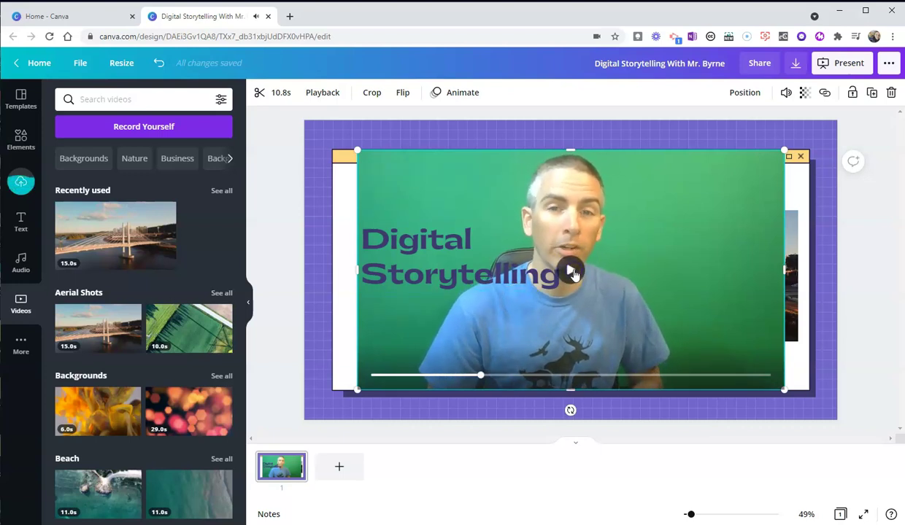
left_click_drag(670, 226, 522, 273)
Delete the bridge video, then place the webcam video in the window frame, shrunk beside the title
left_click(752, 270)
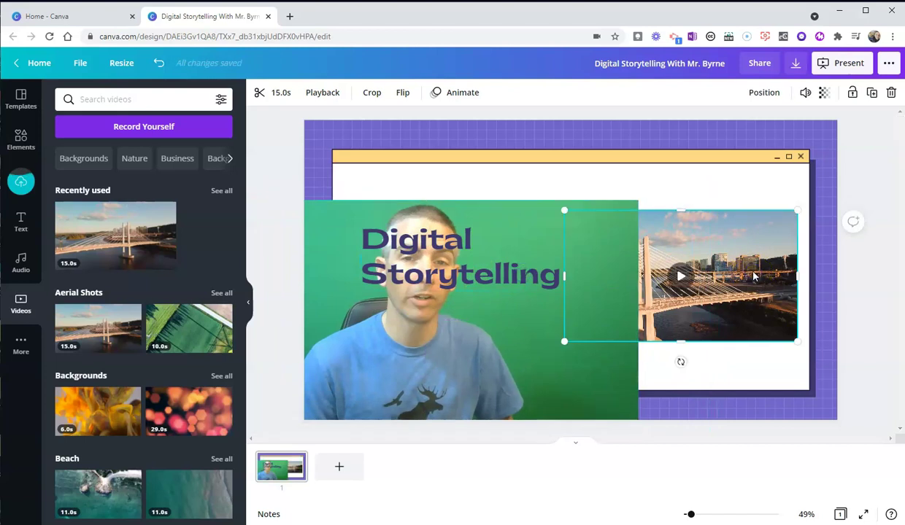
key("Delete")
left_click_drag(573, 311, 721, 282)
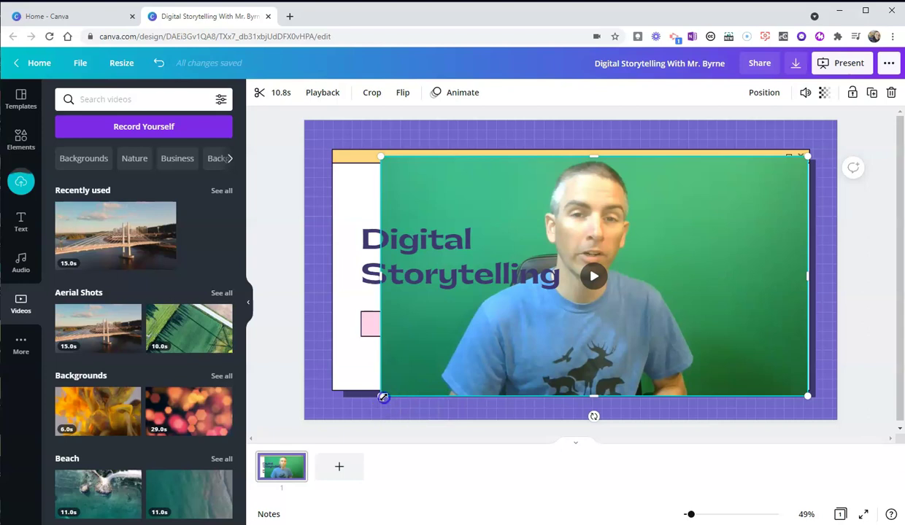
left_click_drag(383, 398, 615, 339)
left_click_drag(665, 250, 659, 303)
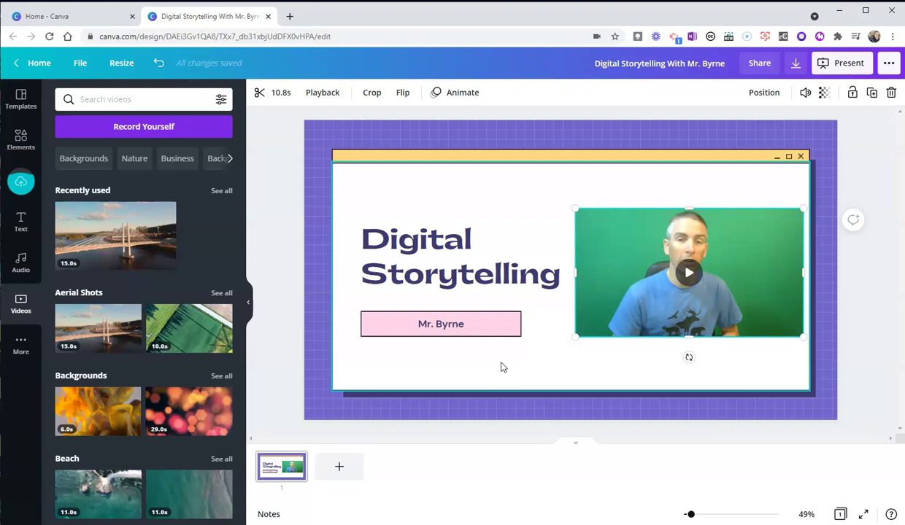
Trim the webcam clip to 10.9 seconds on the timeline
left_click(274, 98)
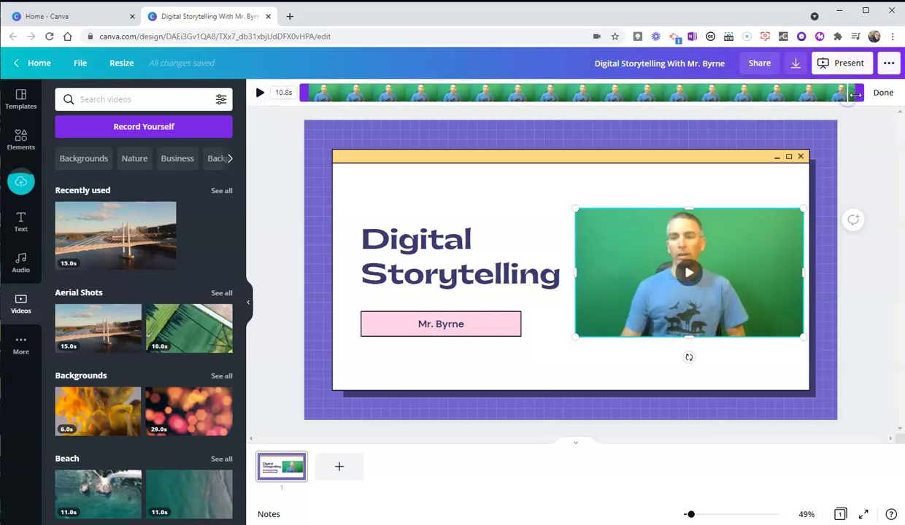
key("Return")
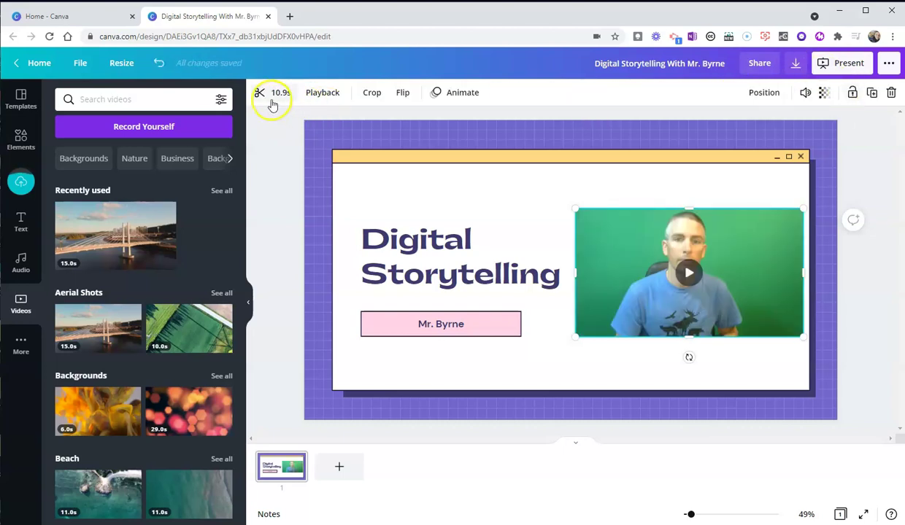
left_click(275, 97)
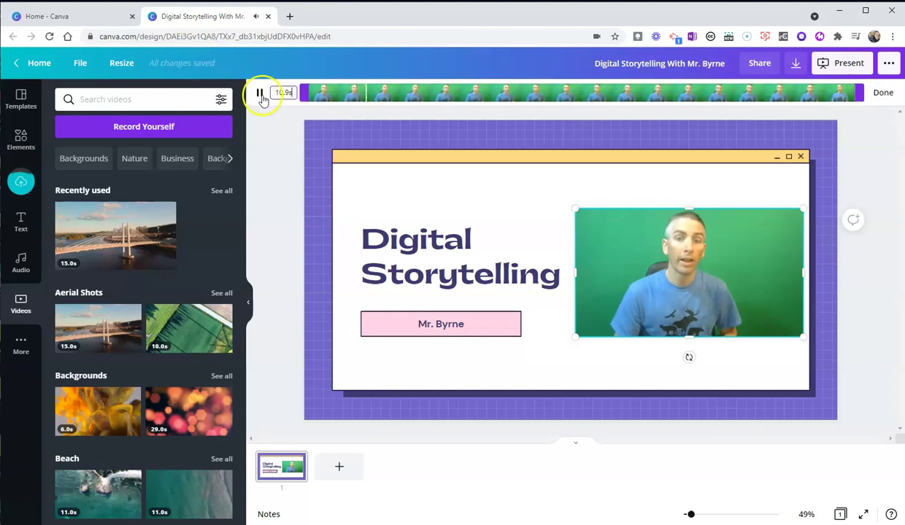
left_click(259, 94)
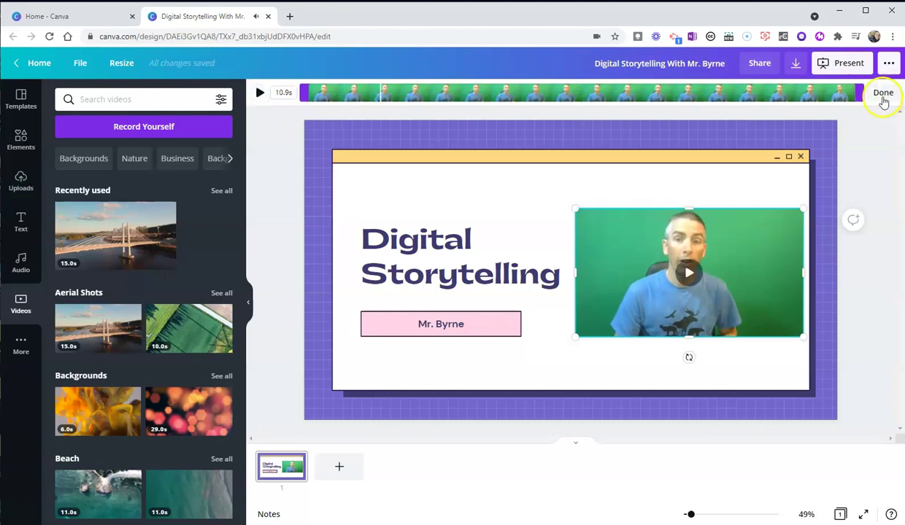
left_click(880, 95)
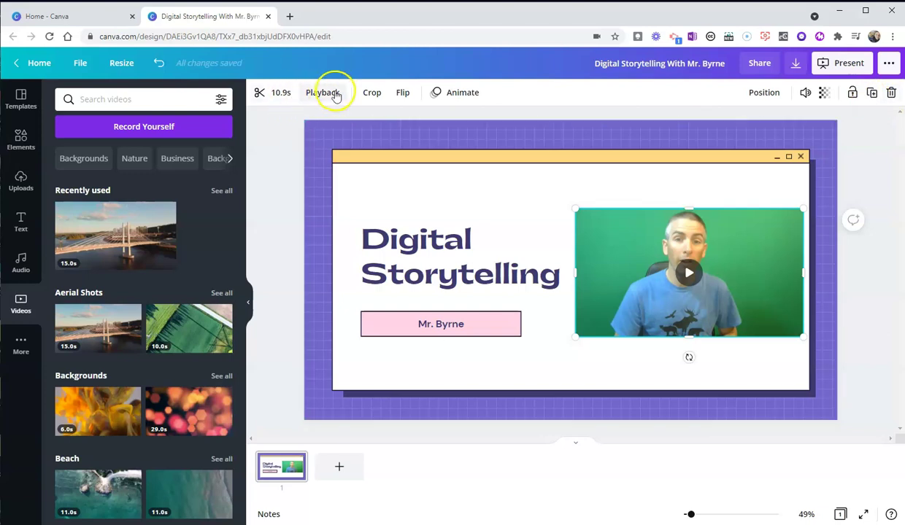
Crop the webcam video's left, right and bottom edges around the presenter, then enlarge it
left_click(373, 97)
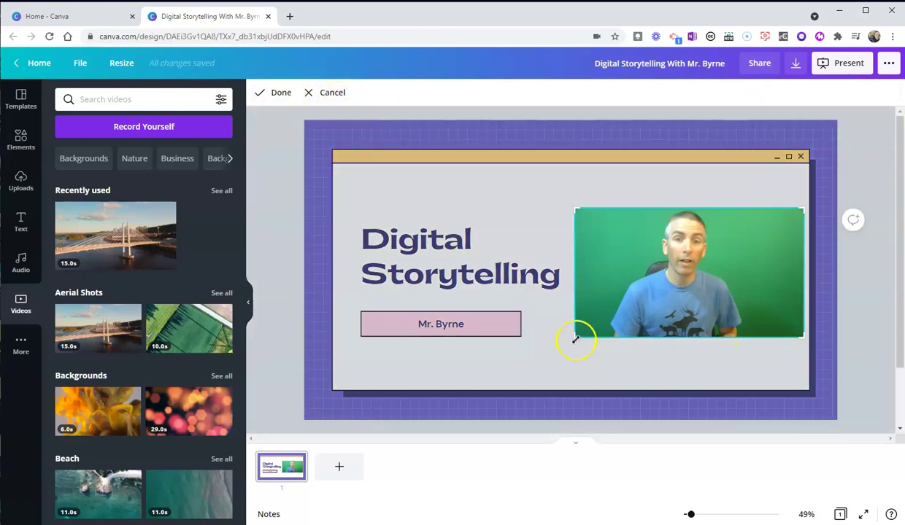
left_click_drag(575, 337, 609, 327)
left_click_drag(802, 326, 770, 322)
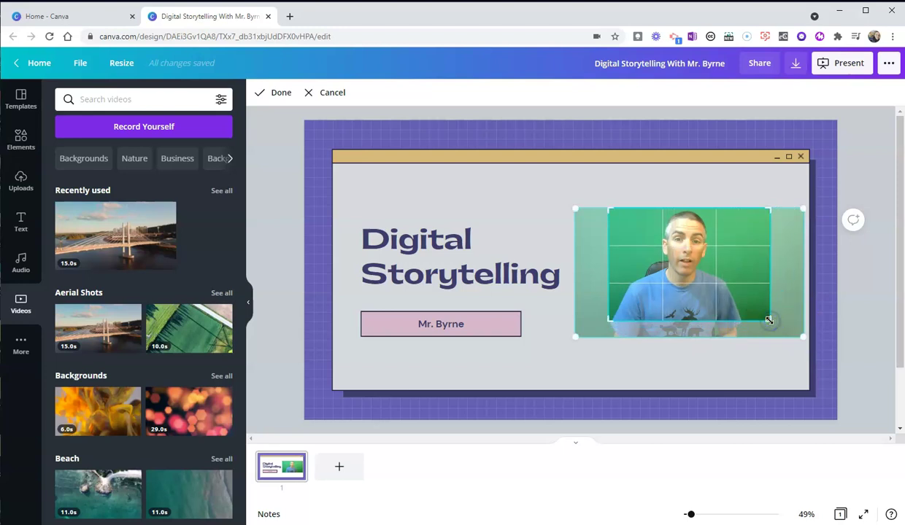
left_click(280, 93)
left_click_drag(602, 329, 578, 340)
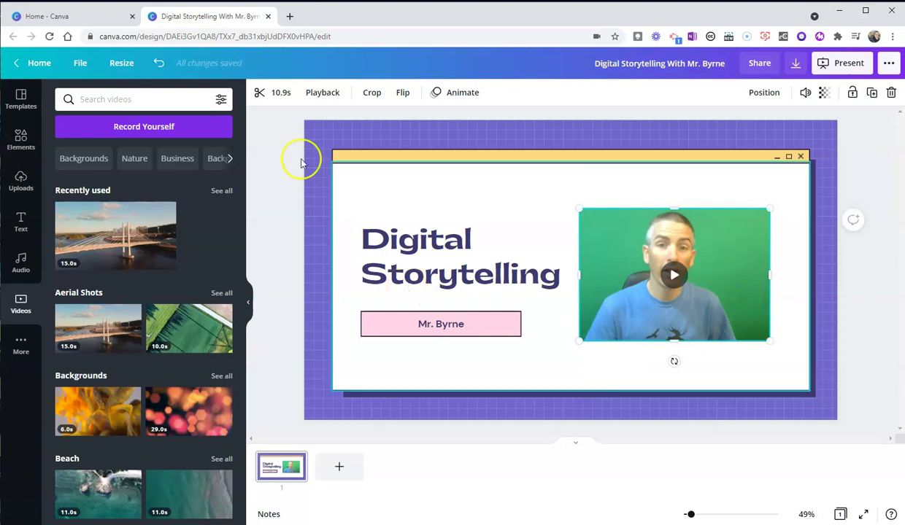
Flip the webcam video horizontally, undoing a trial vertical flip so it stays upright
left_click(403, 93)
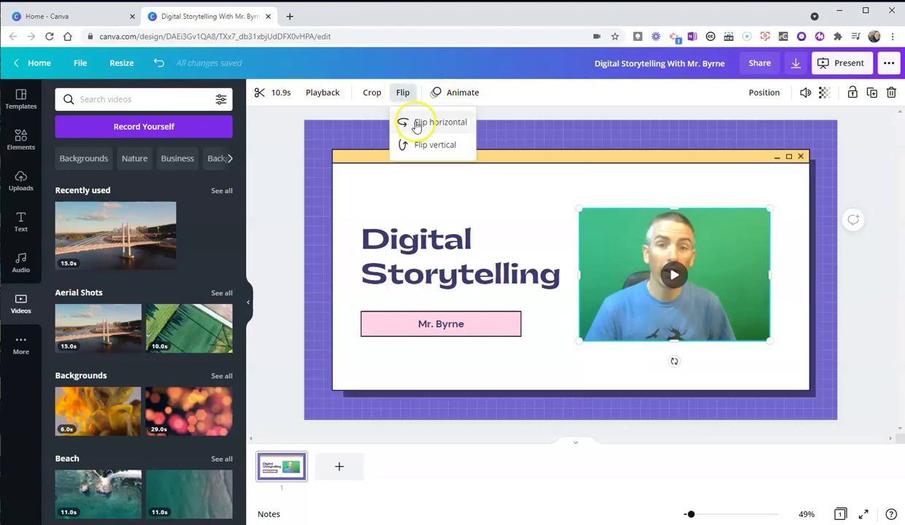
left_click(416, 124)
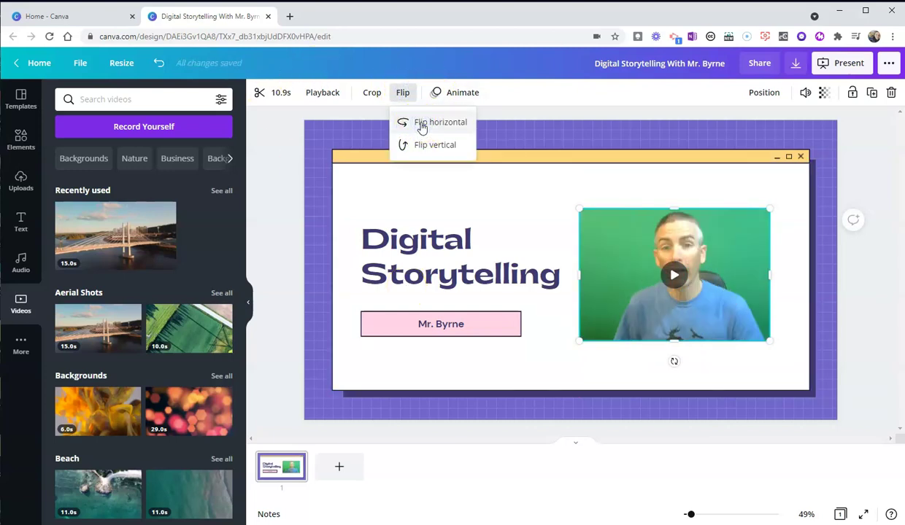
left_click(420, 145)
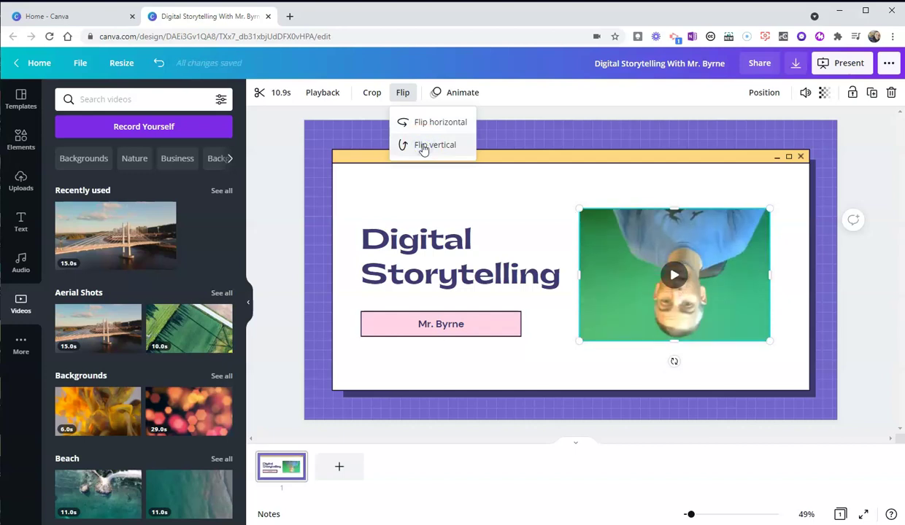
left_click(421, 146)
Lower the webcam video's playback volume to 52
left_click(603, 115)
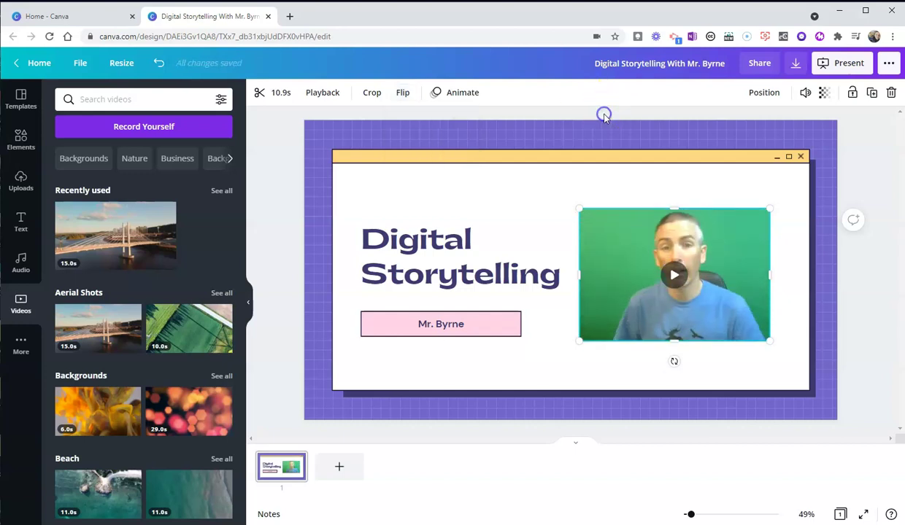
left_click(806, 95)
left_click_drag(766, 130, 712, 136)
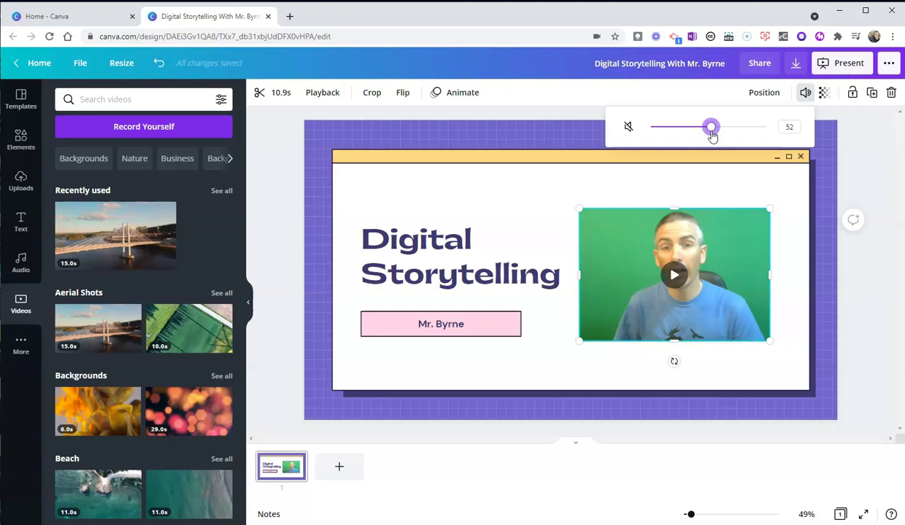